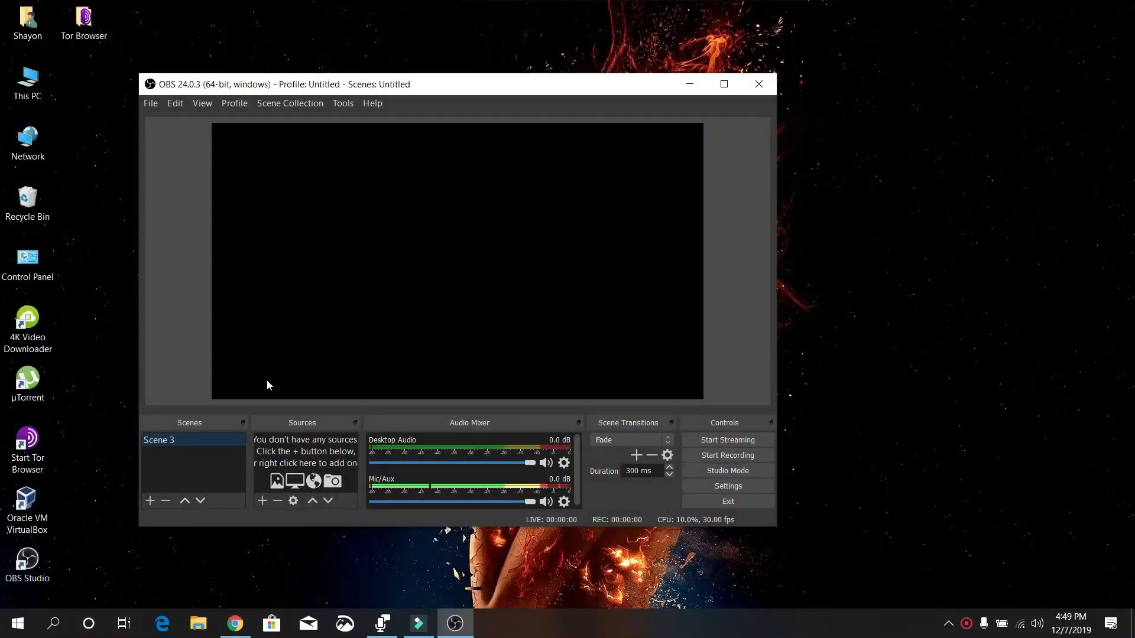
# Try to capture the screen by adding a new Display Capture source for Display 1 with the cursor included
pyautogui.click(263, 502)
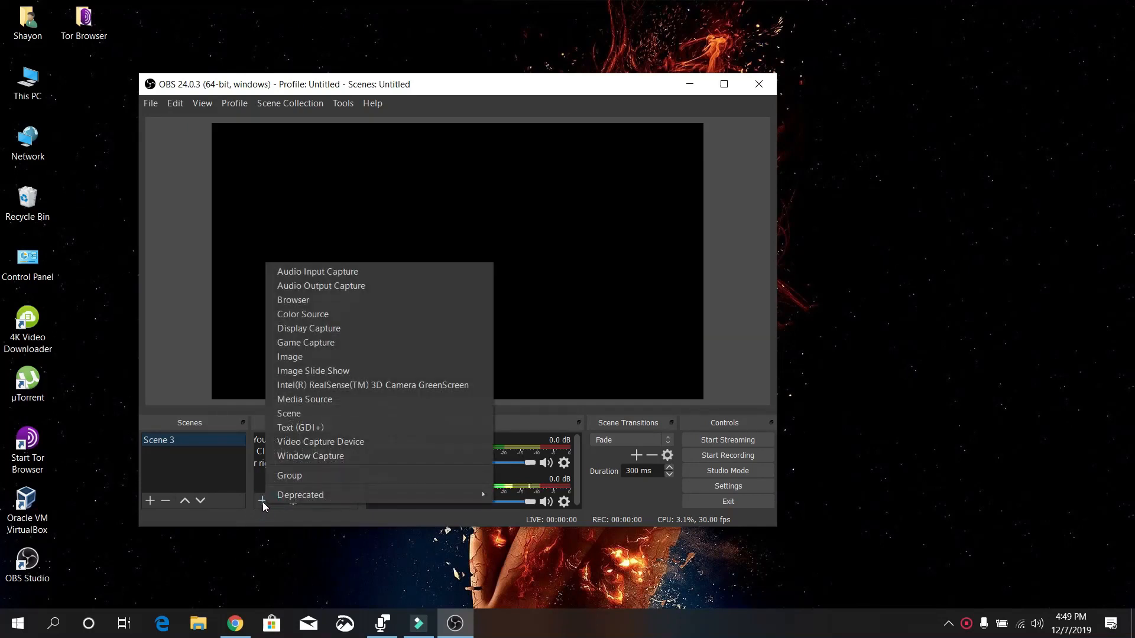
pyautogui.click(293, 335)
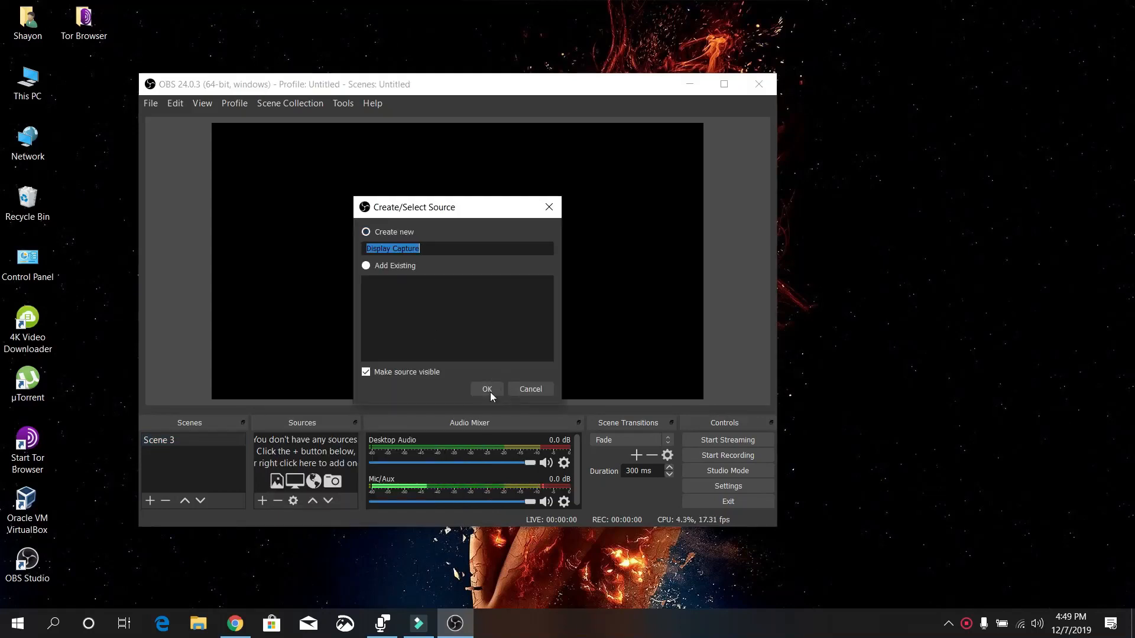
pyautogui.click(490, 391)
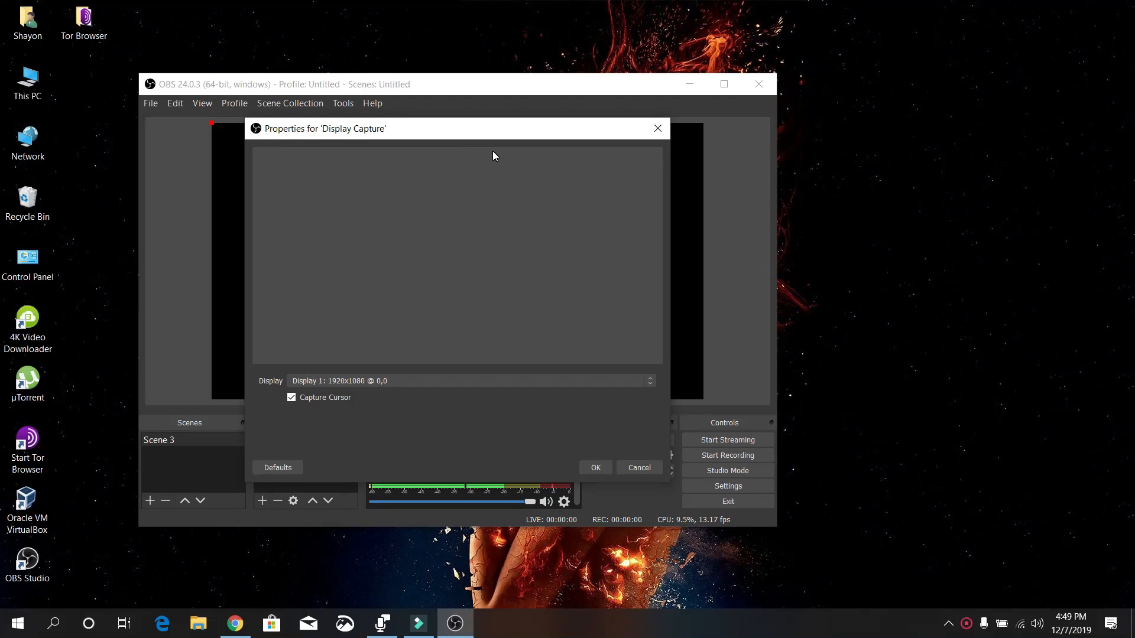
pyautogui.click(598, 470)
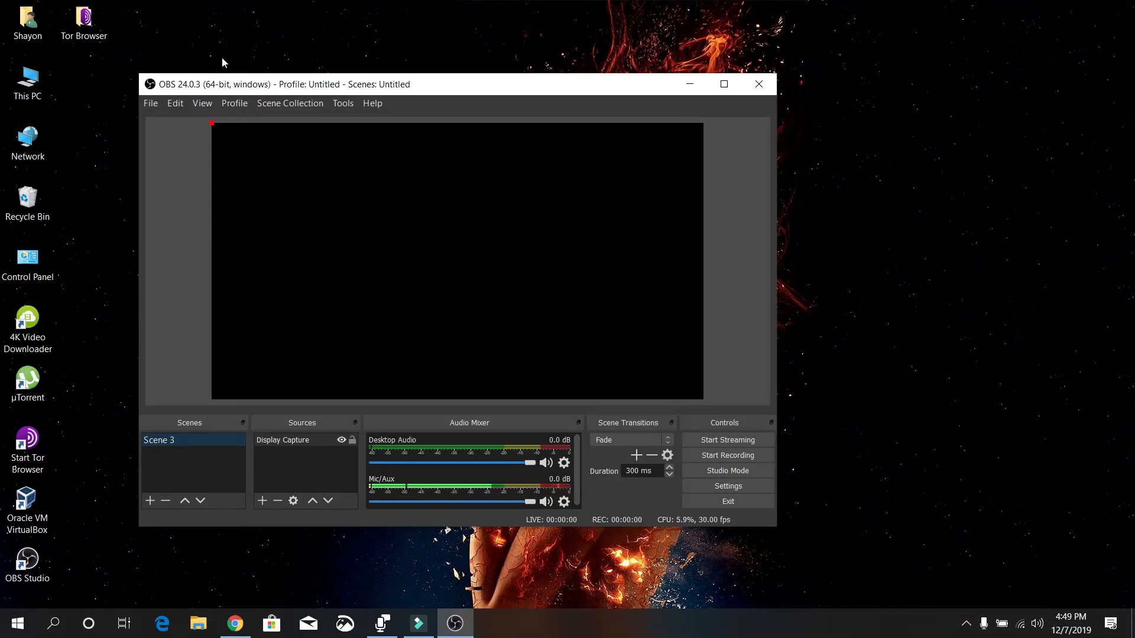
# Exit OBS and open the program-specific 3D settings in NVIDIA Control Panel
pyautogui.click(729, 499)
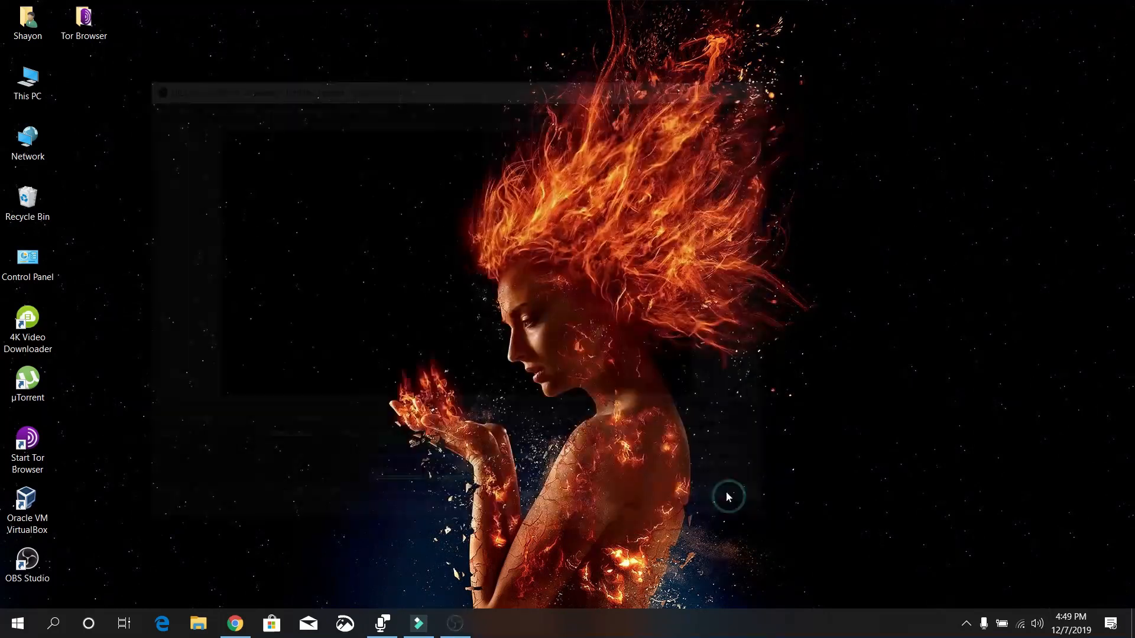
pyautogui.rightClick(313, 126)
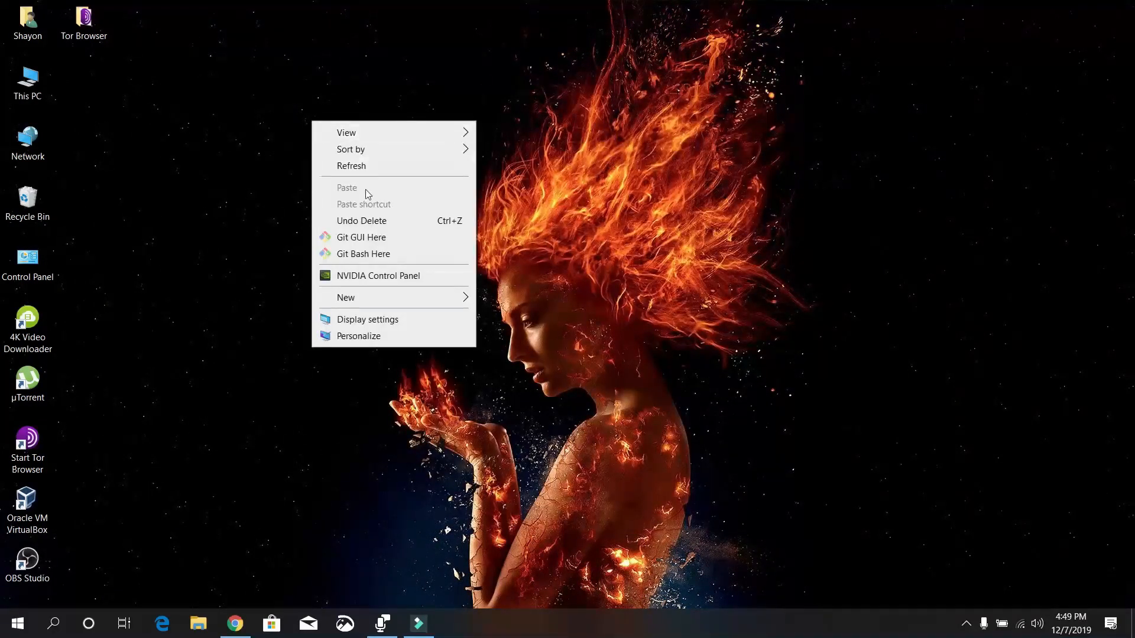
pyautogui.click(391, 276)
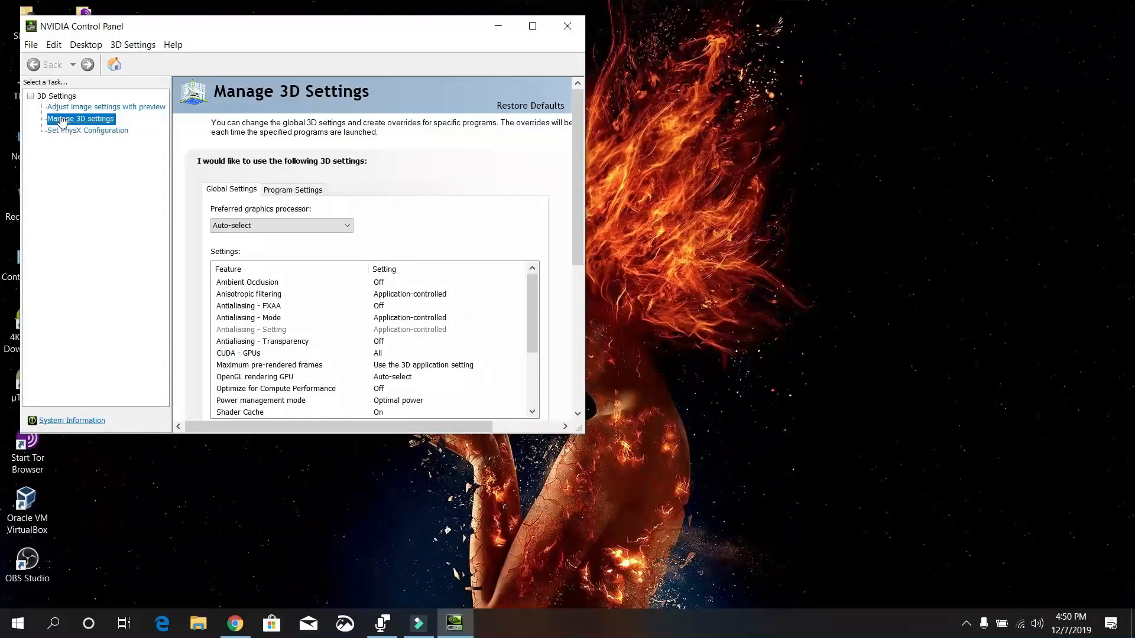
pyautogui.click(284, 189)
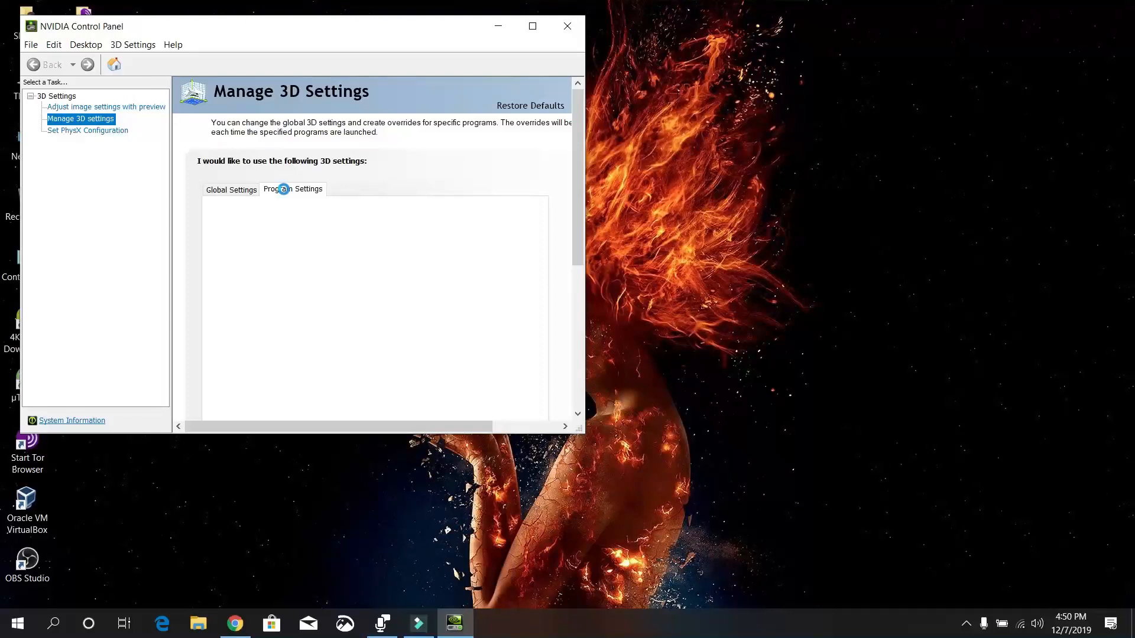
# Add OBS Studio to the list of programs with customized 3D settings
pyautogui.click(299, 225)
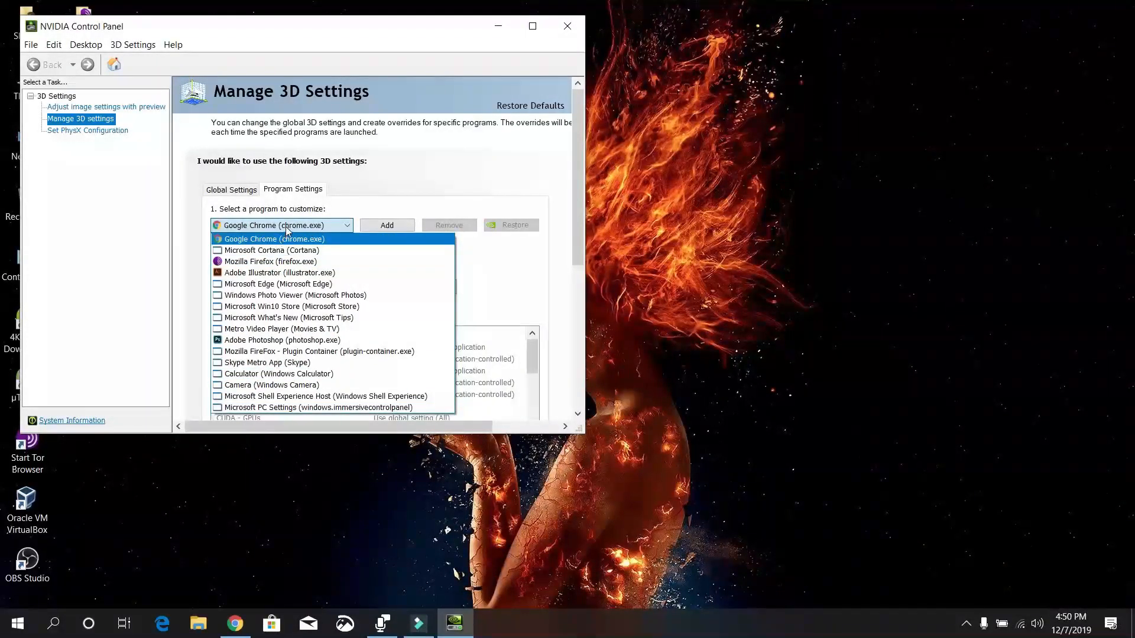
pyautogui.click(278, 238)
pyautogui.click(388, 225)
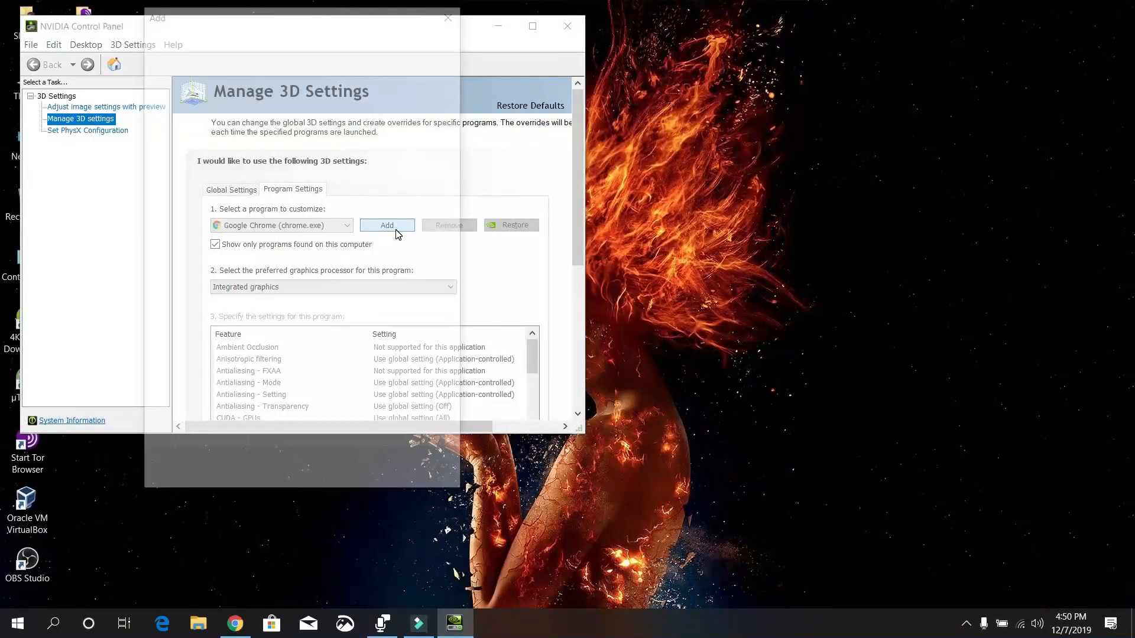
pyautogui.click(203, 138)
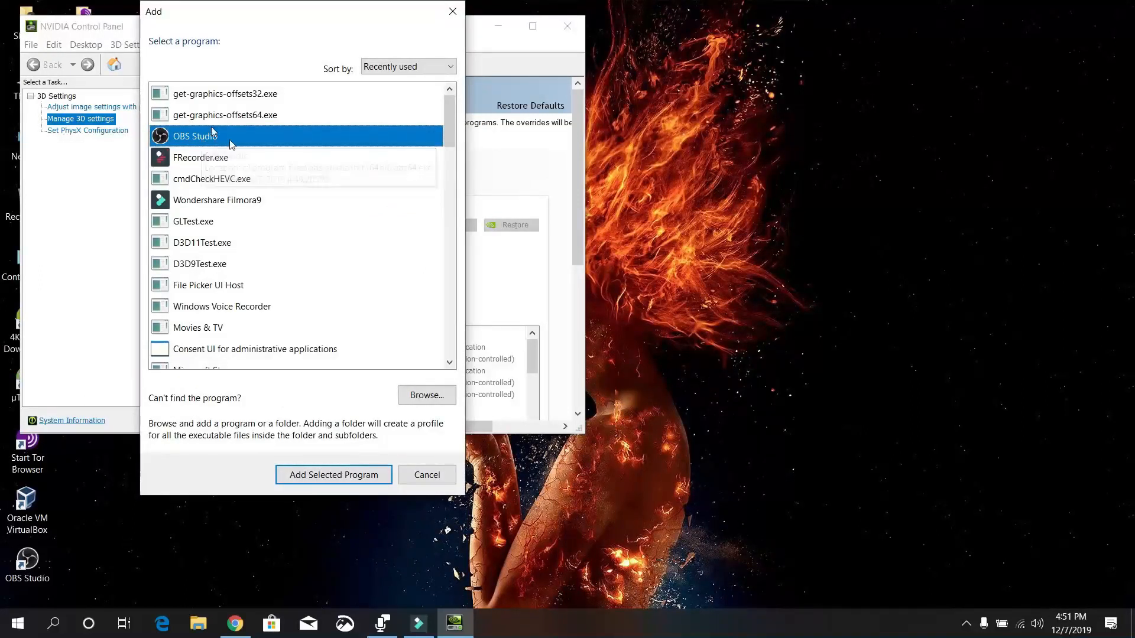
pyautogui.click(347, 473)
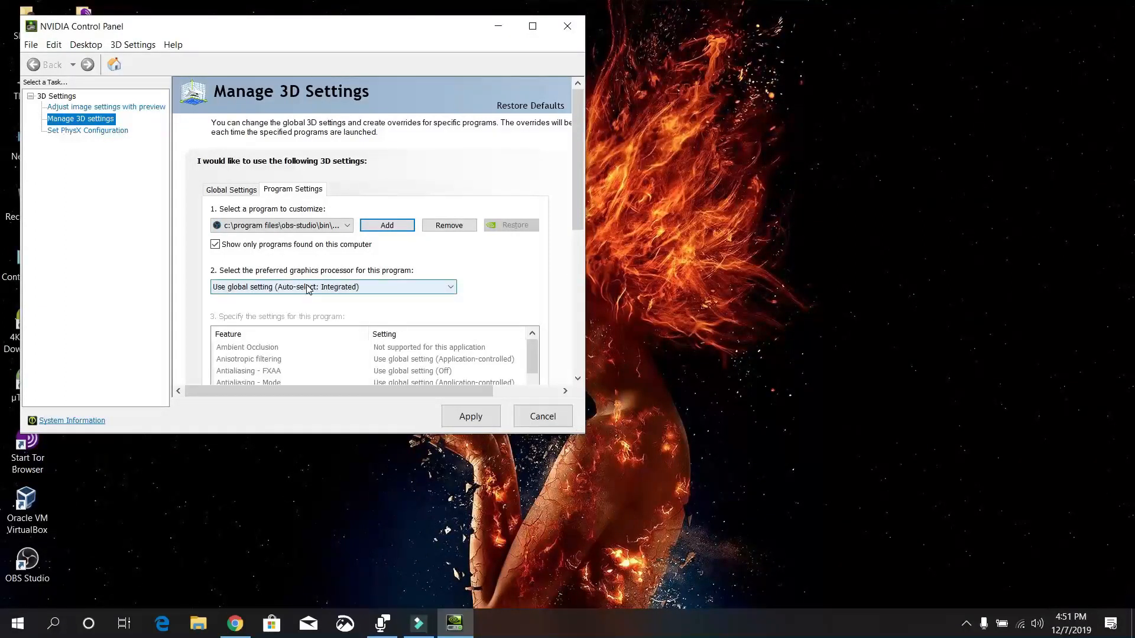
# Set the preferred graphics processor for OBS Studio to Integrated graphics, apply it and close NVIDIA Control Panel
pyautogui.click(255, 288)
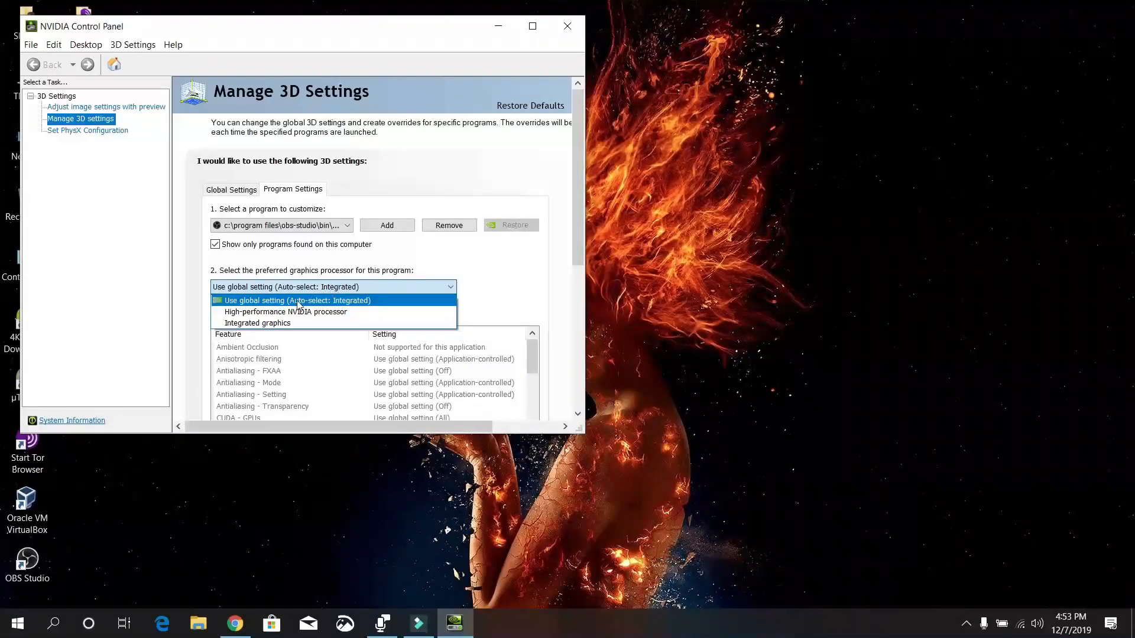
pyautogui.click(276, 324)
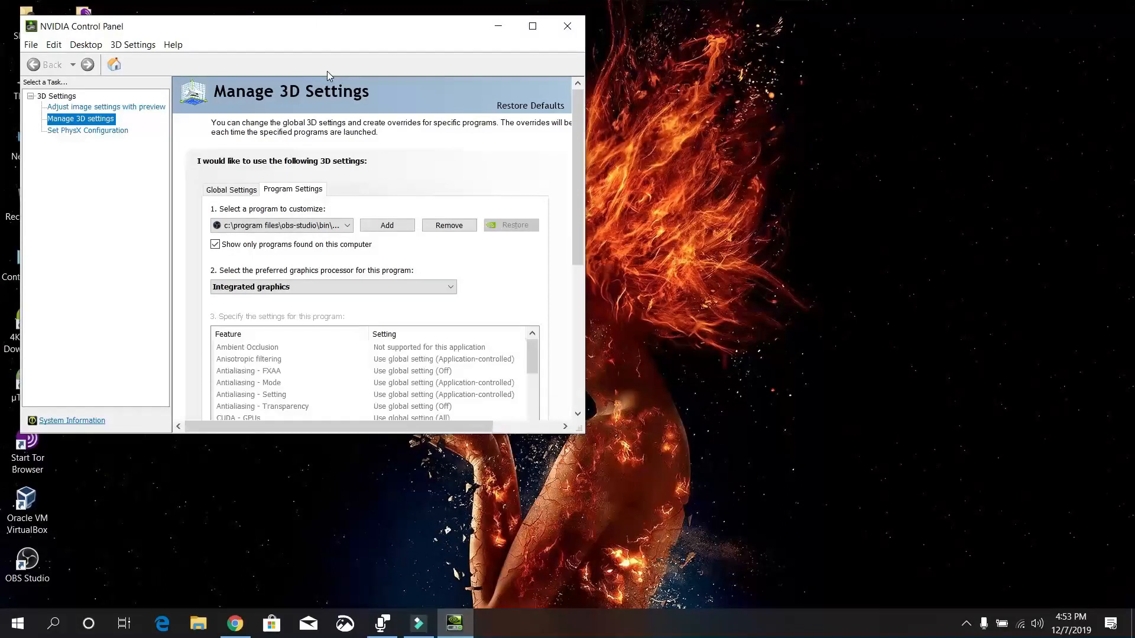
pyautogui.click(567, 26)
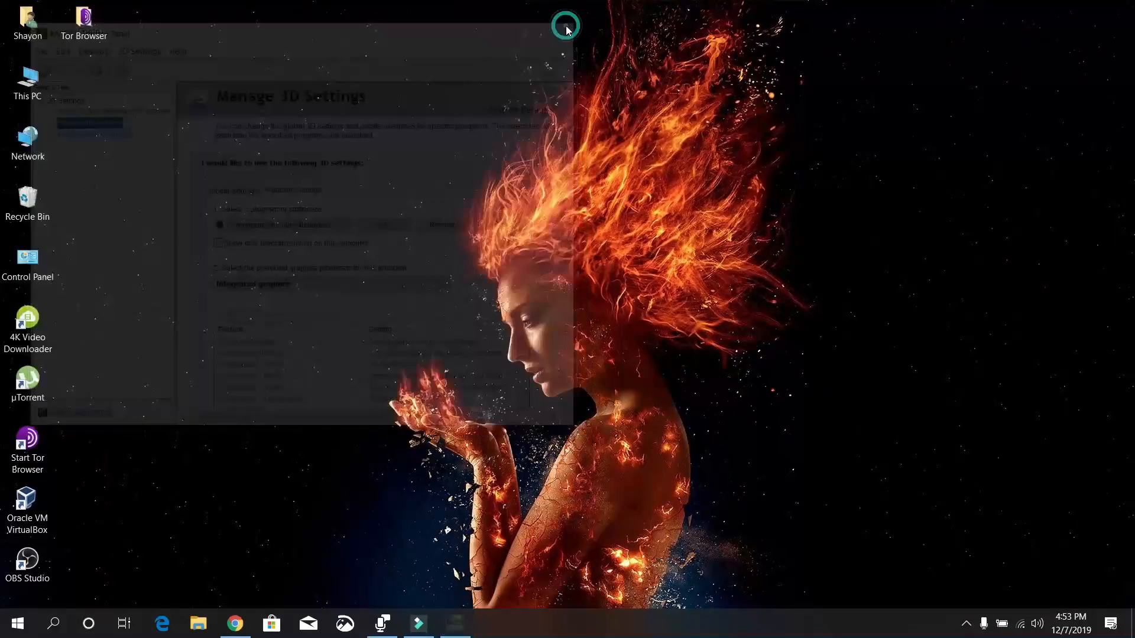
# Relaunch OBS Studio and add a new visible Display Capture source for Display 1 to Scene 3
pyautogui.doubleClick(30, 568)
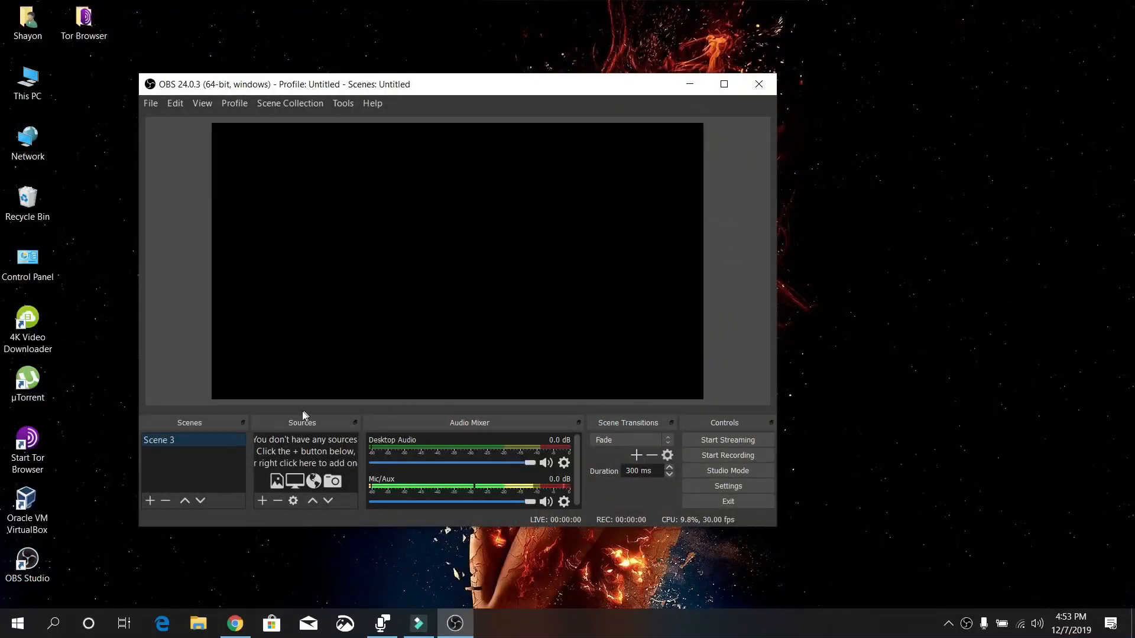
pyautogui.click(262, 500)
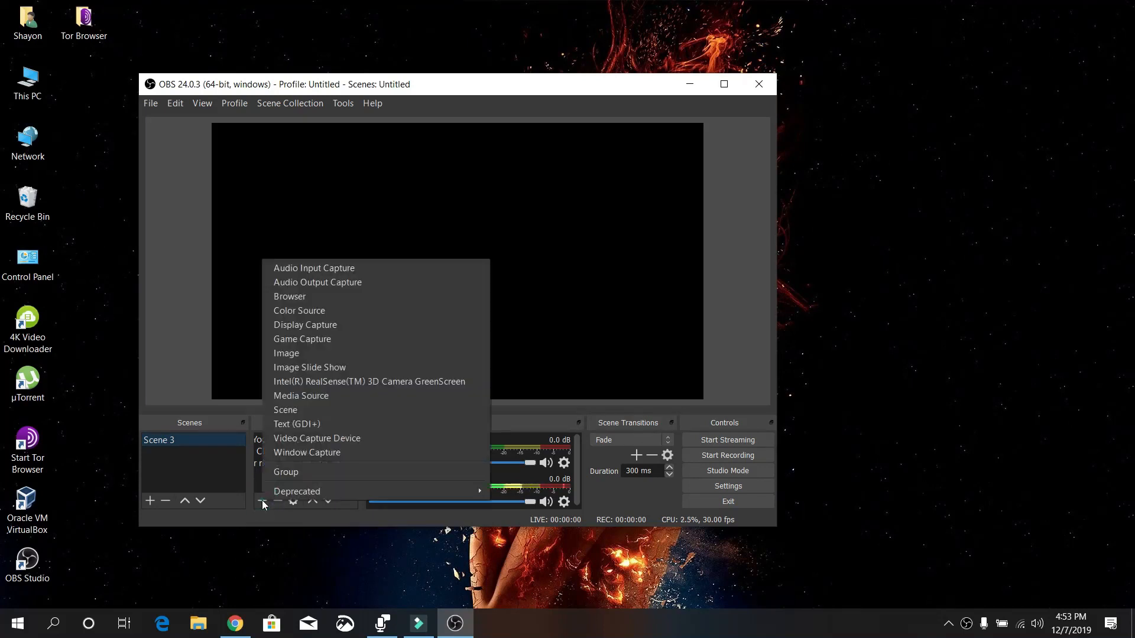
pyautogui.click(310, 325)
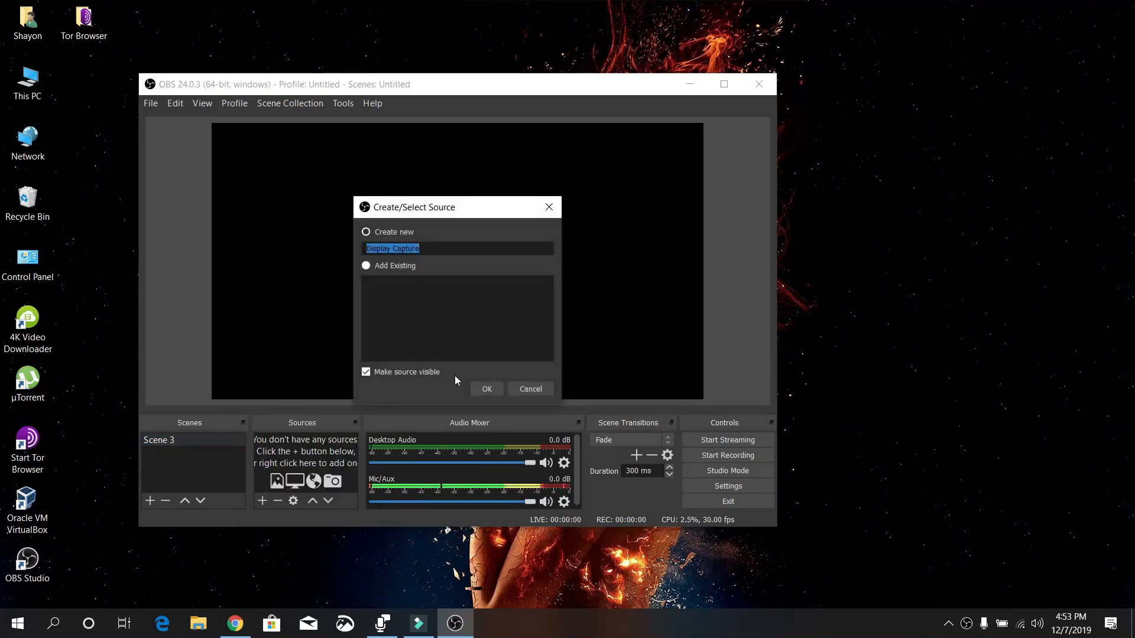
pyautogui.click(365, 233)
pyautogui.click(483, 389)
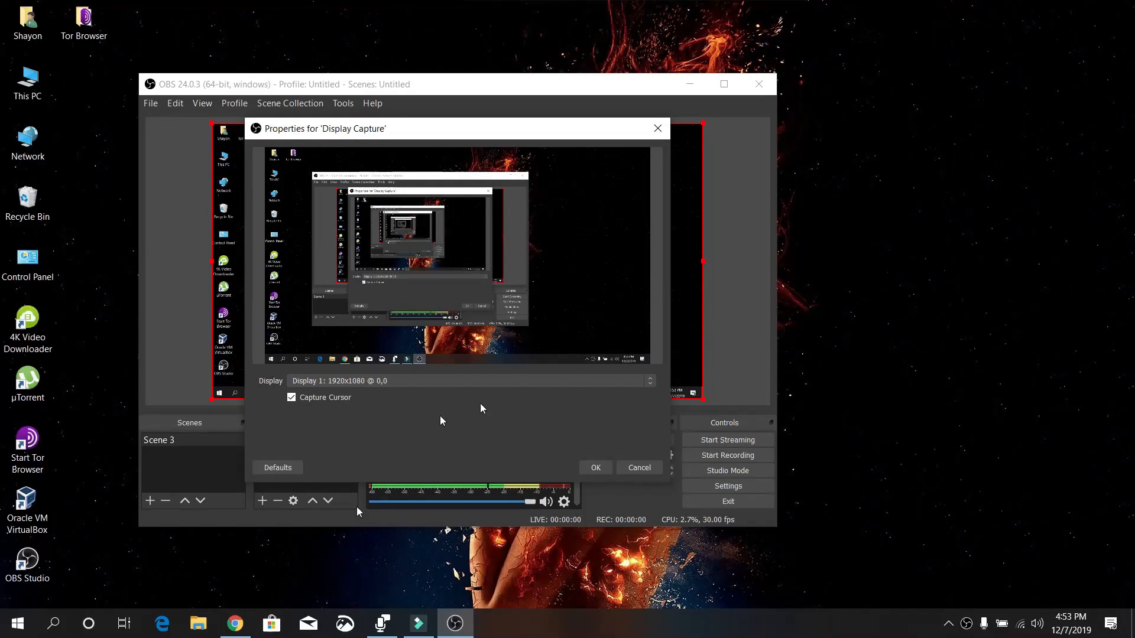
pyautogui.click(596, 468)
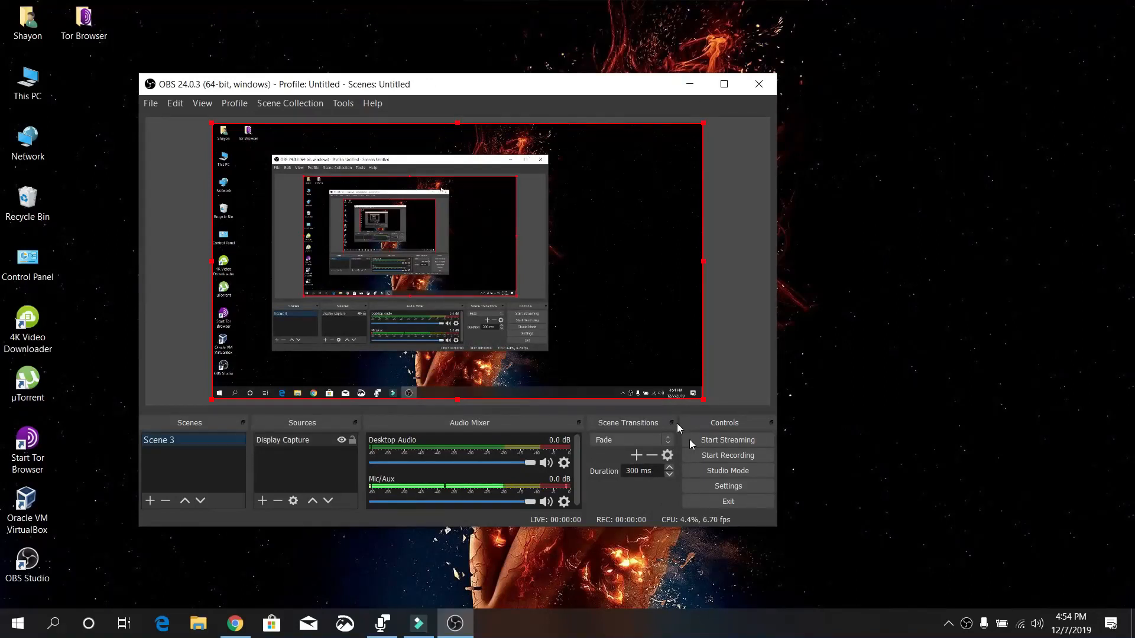
# Record a short test clip of the captured display and stop the recording
pyautogui.click(713, 460)
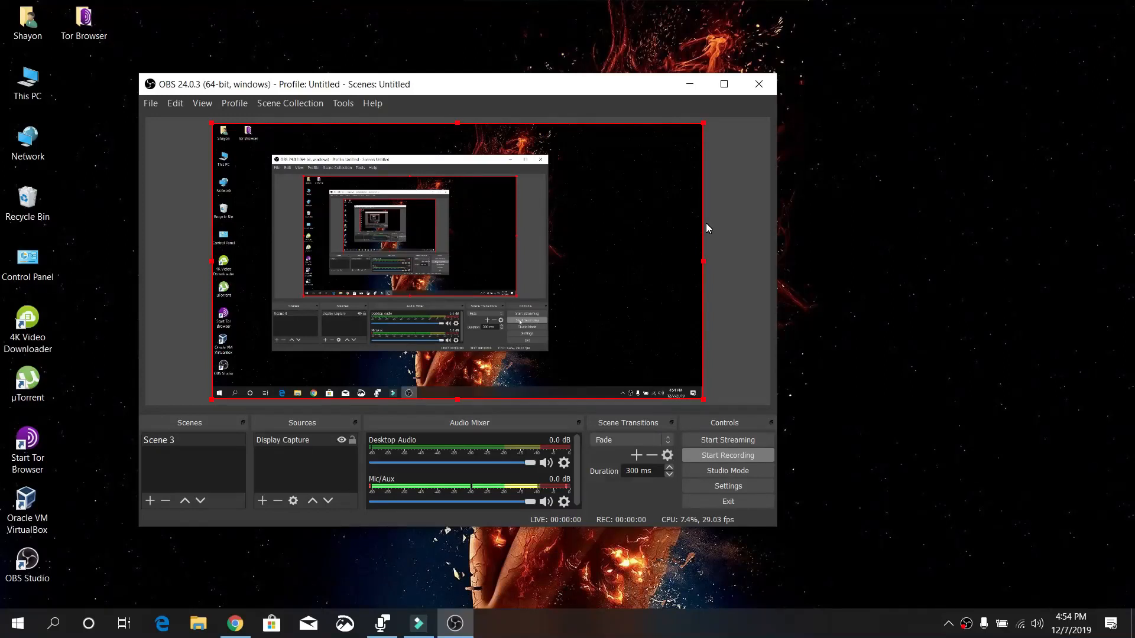
pyautogui.click(719, 455)
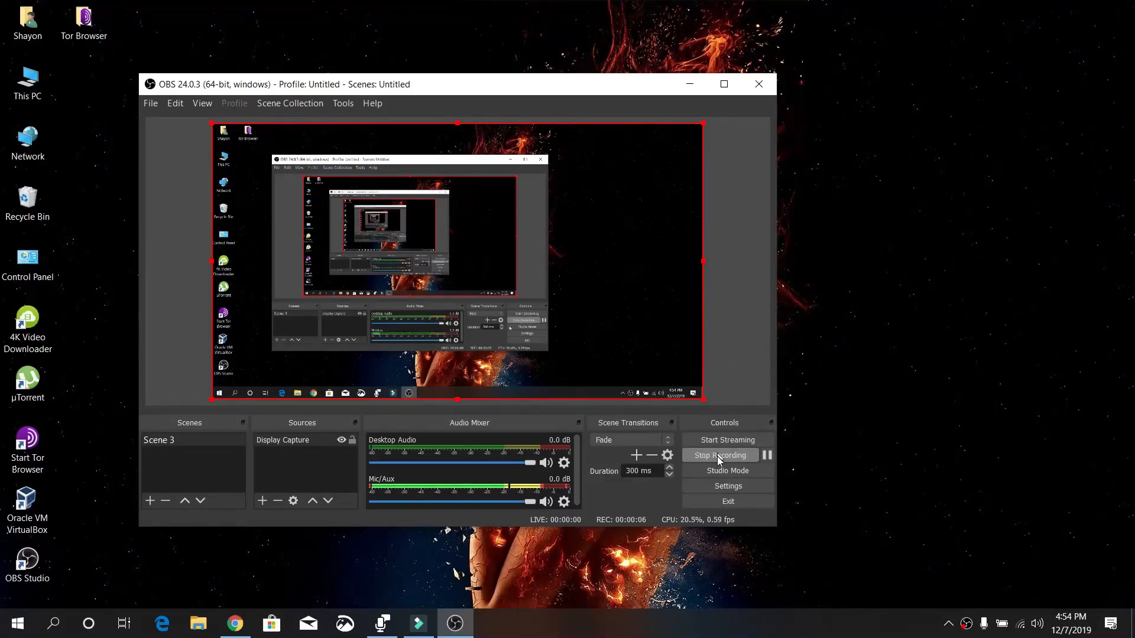
pyautogui.click(719, 456)
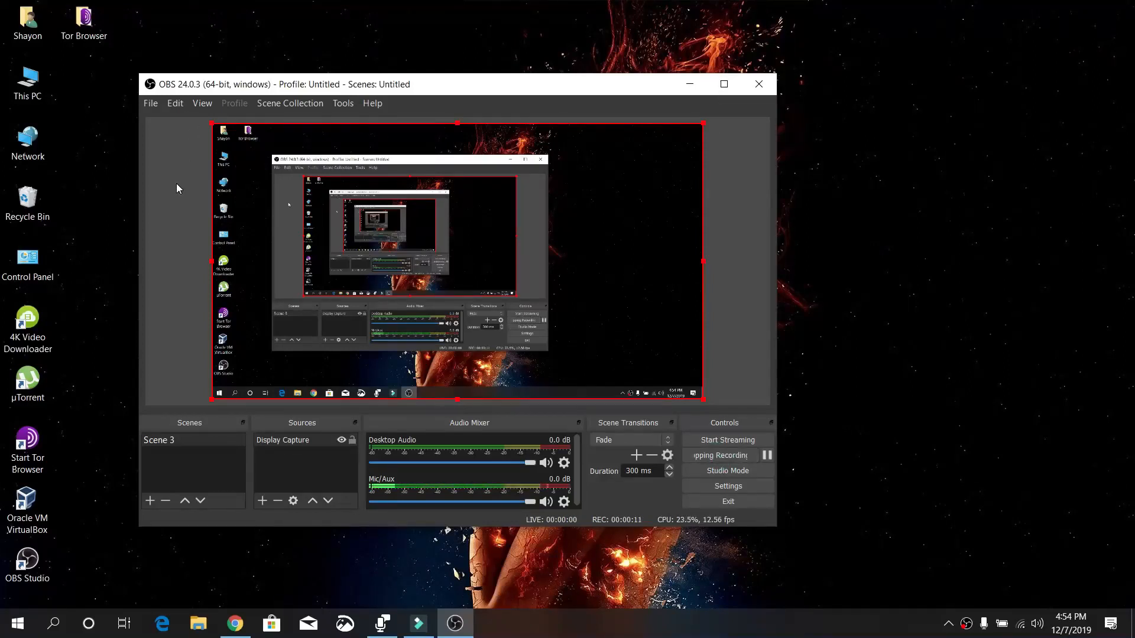
# Show the folder containing the OBS recordings and close OBS
pyautogui.moveTo(223, 89); pyautogui.dragTo(284, 79)
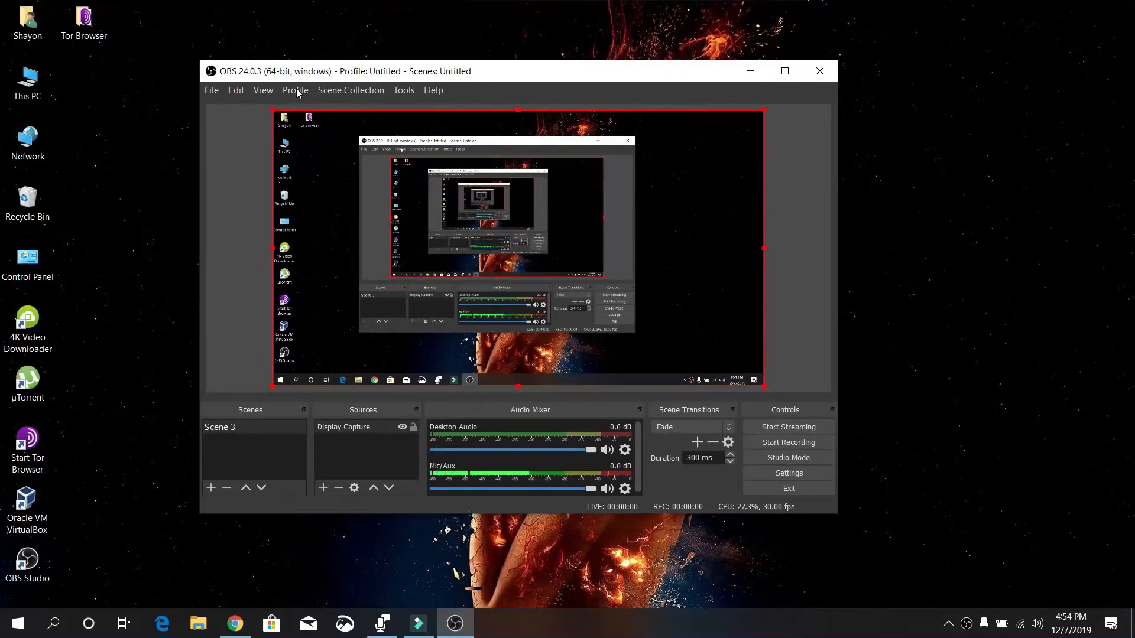
pyautogui.click(297, 91)
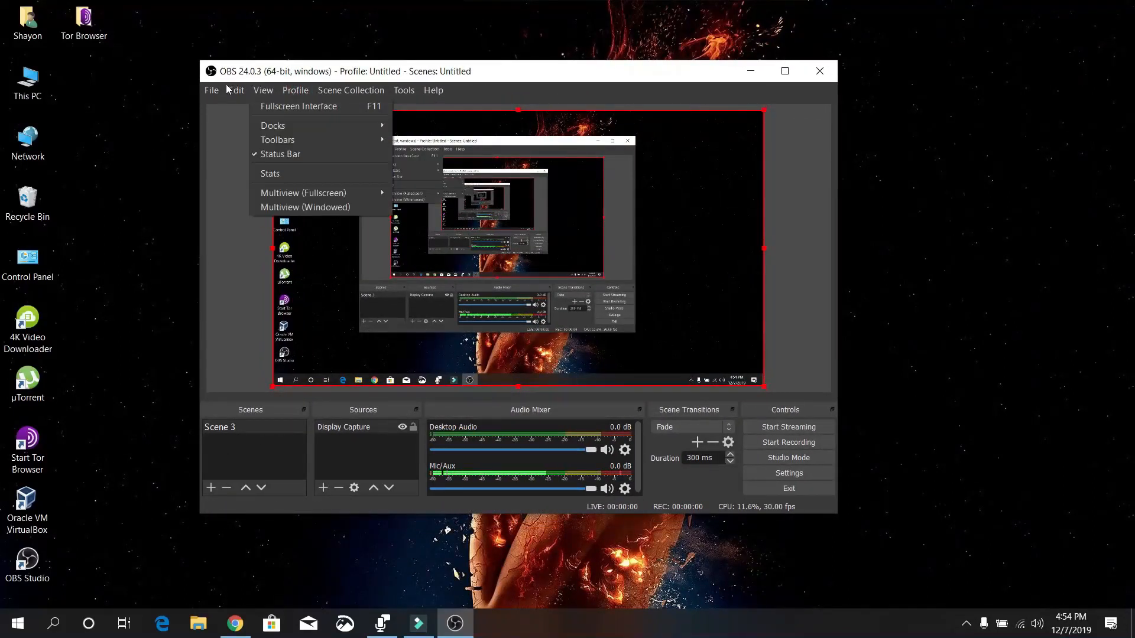
pyautogui.click(212, 91)
pyautogui.click(212, 91)
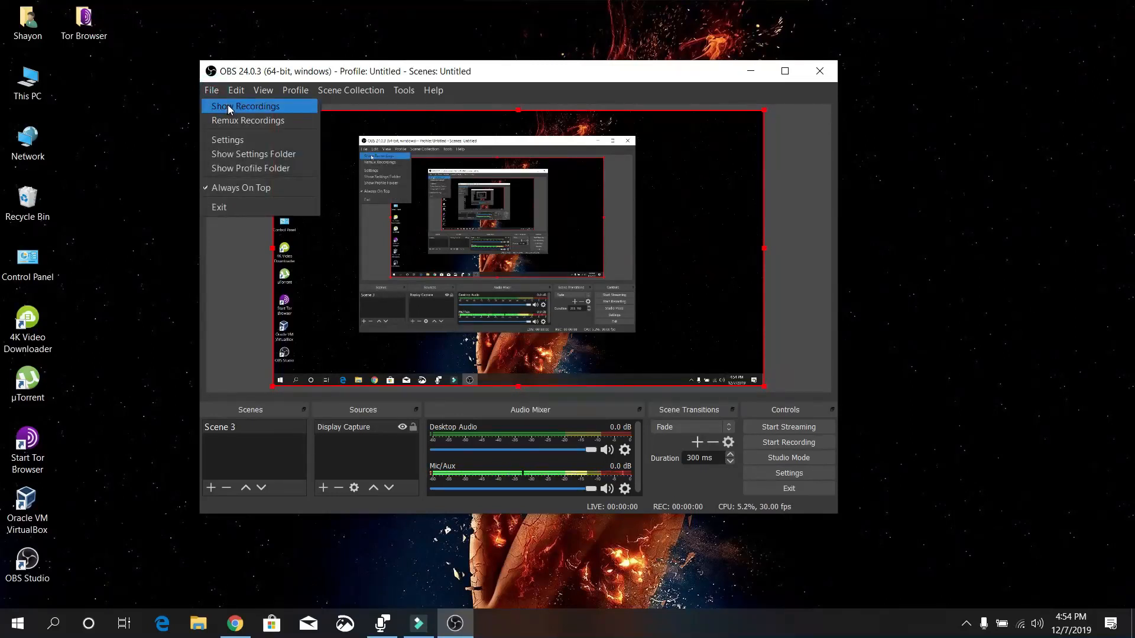
pyautogui.click(228, 105)
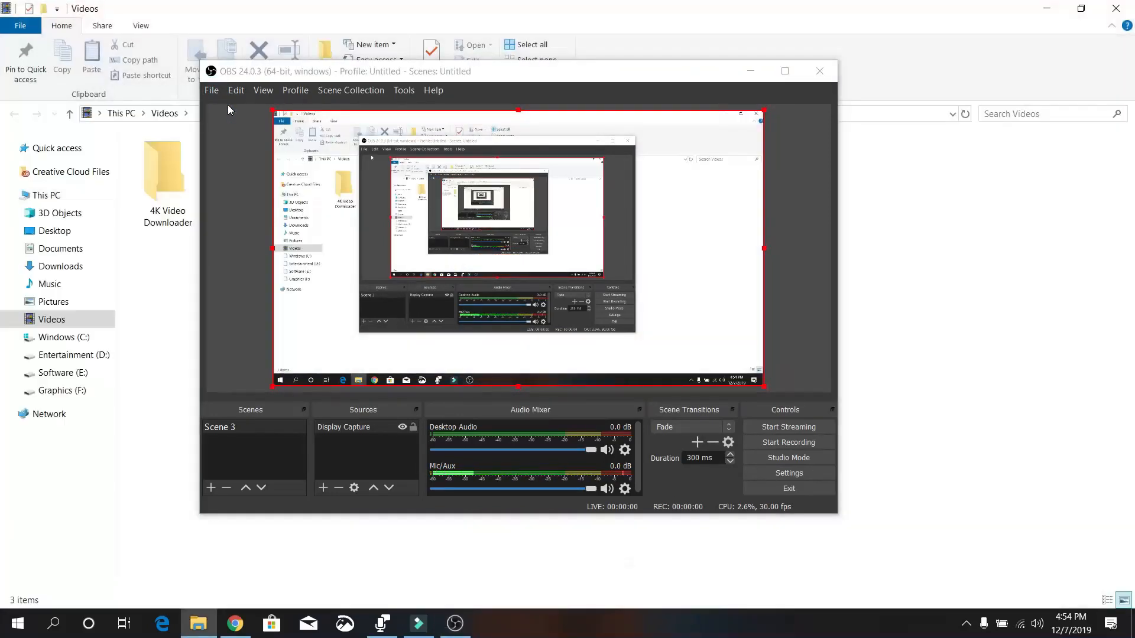
pyautogui.click(819, 71)
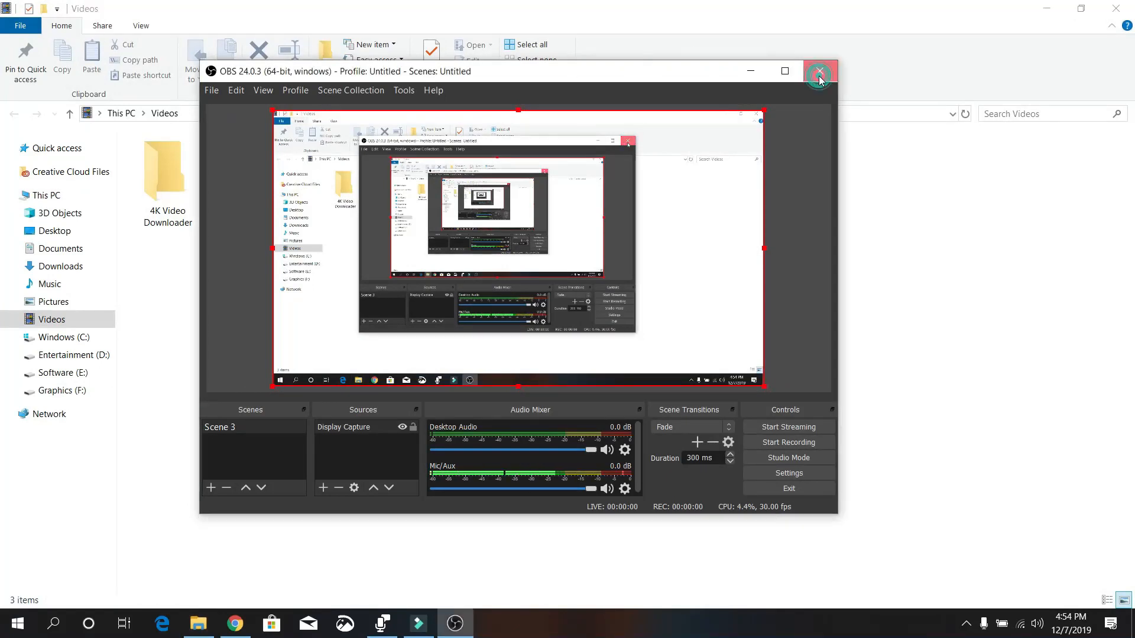
pyautogui.doubleClick(333, 188)
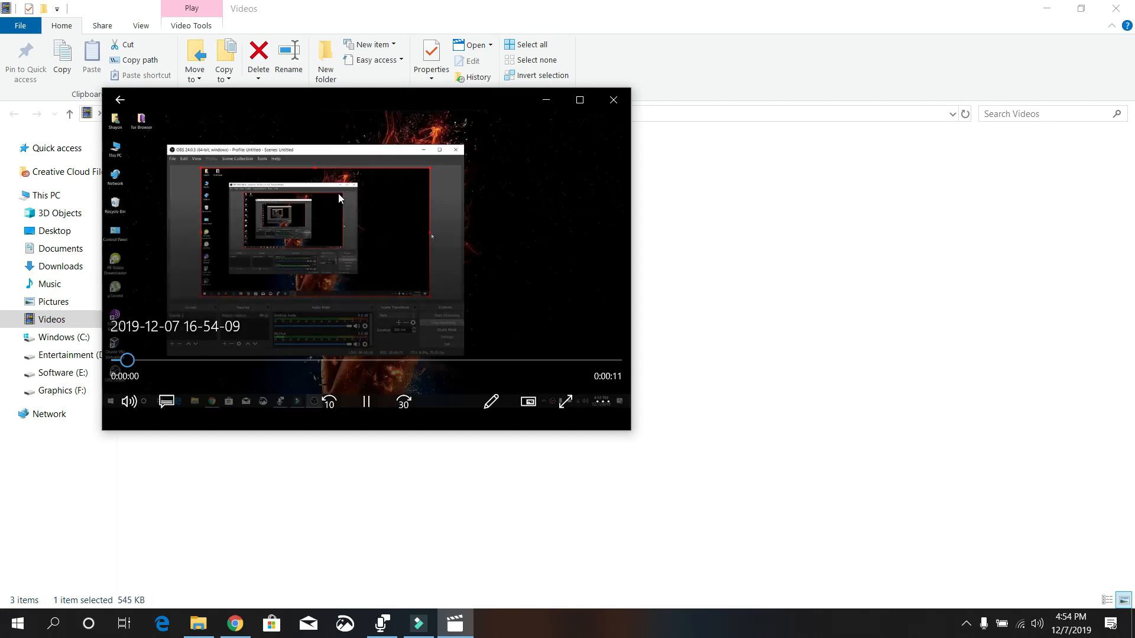
pyautogui.doubleClick(378, 244)
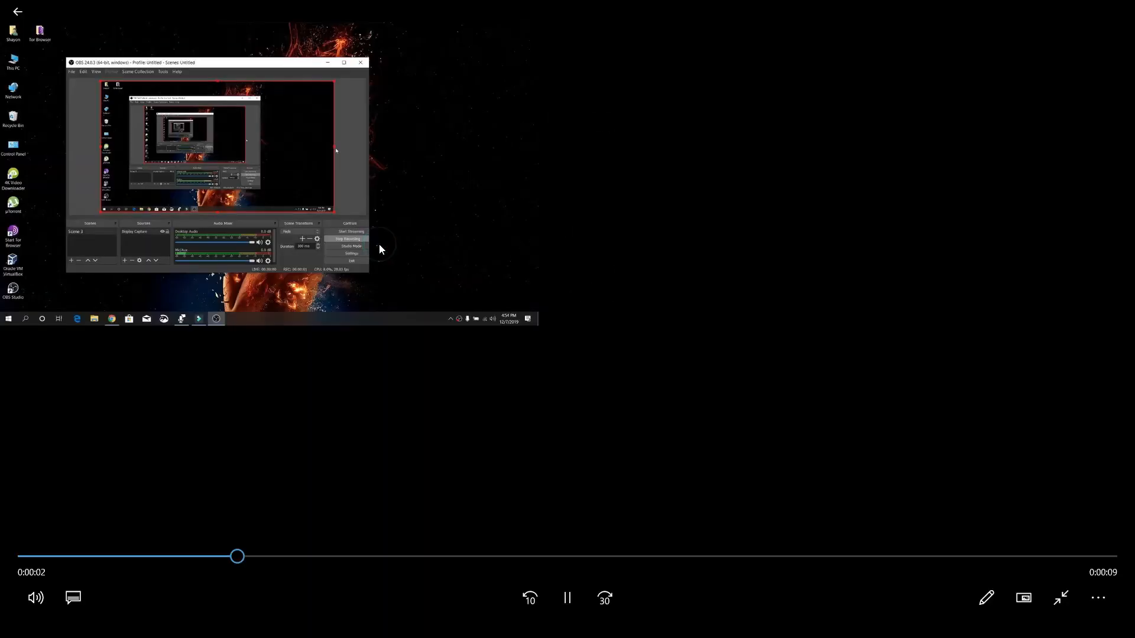
pyautogui.doubleClick(378, 243)
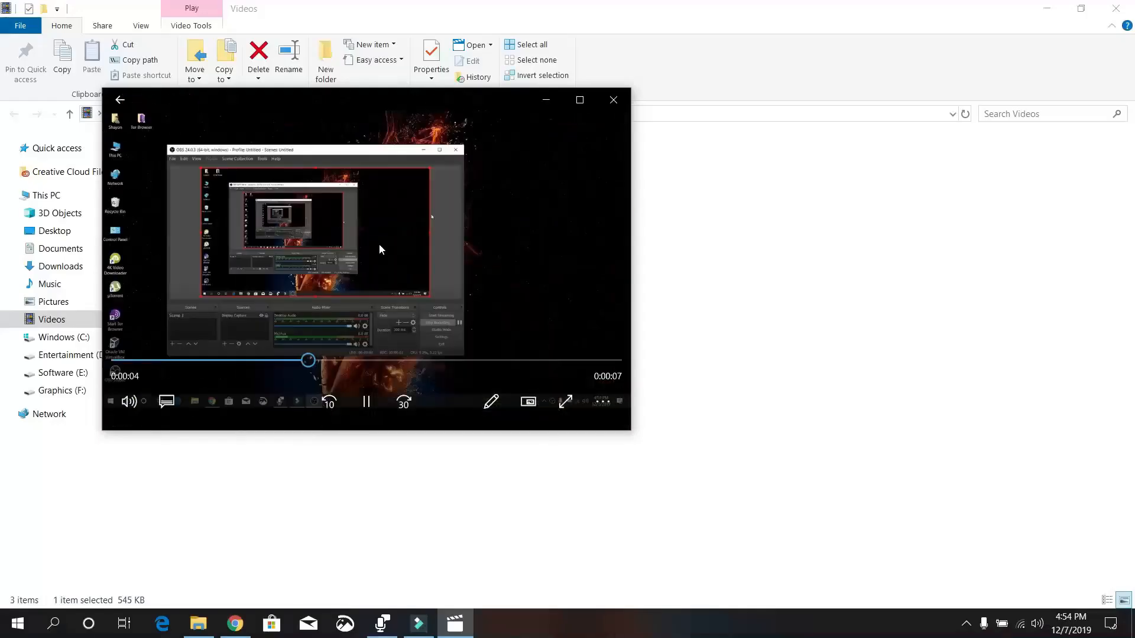
pyautogui.click(613, 101)
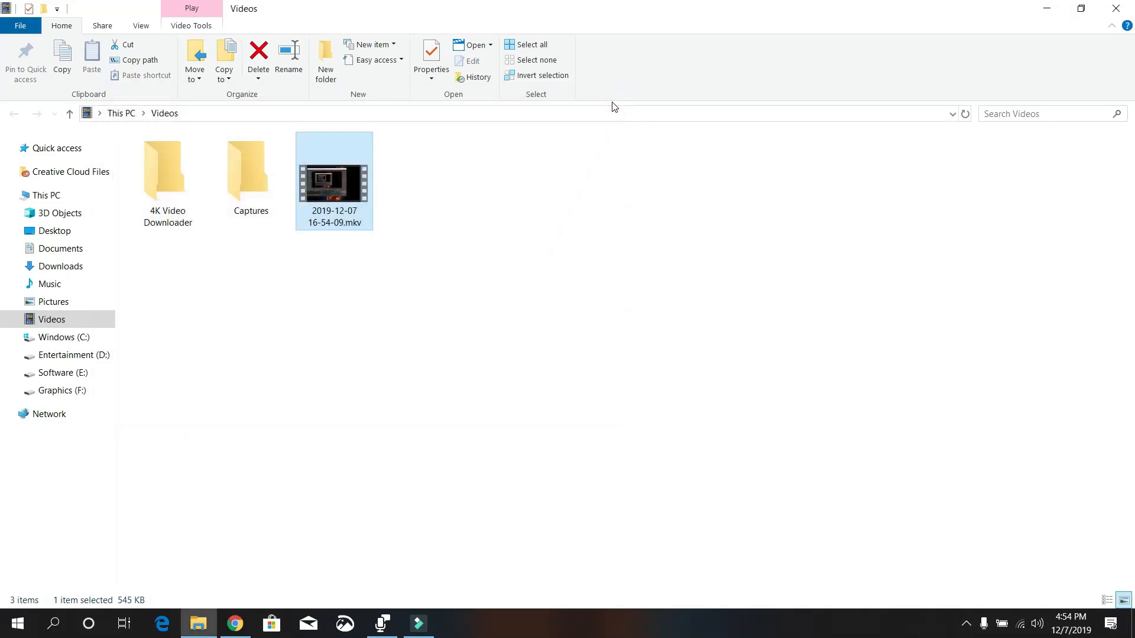